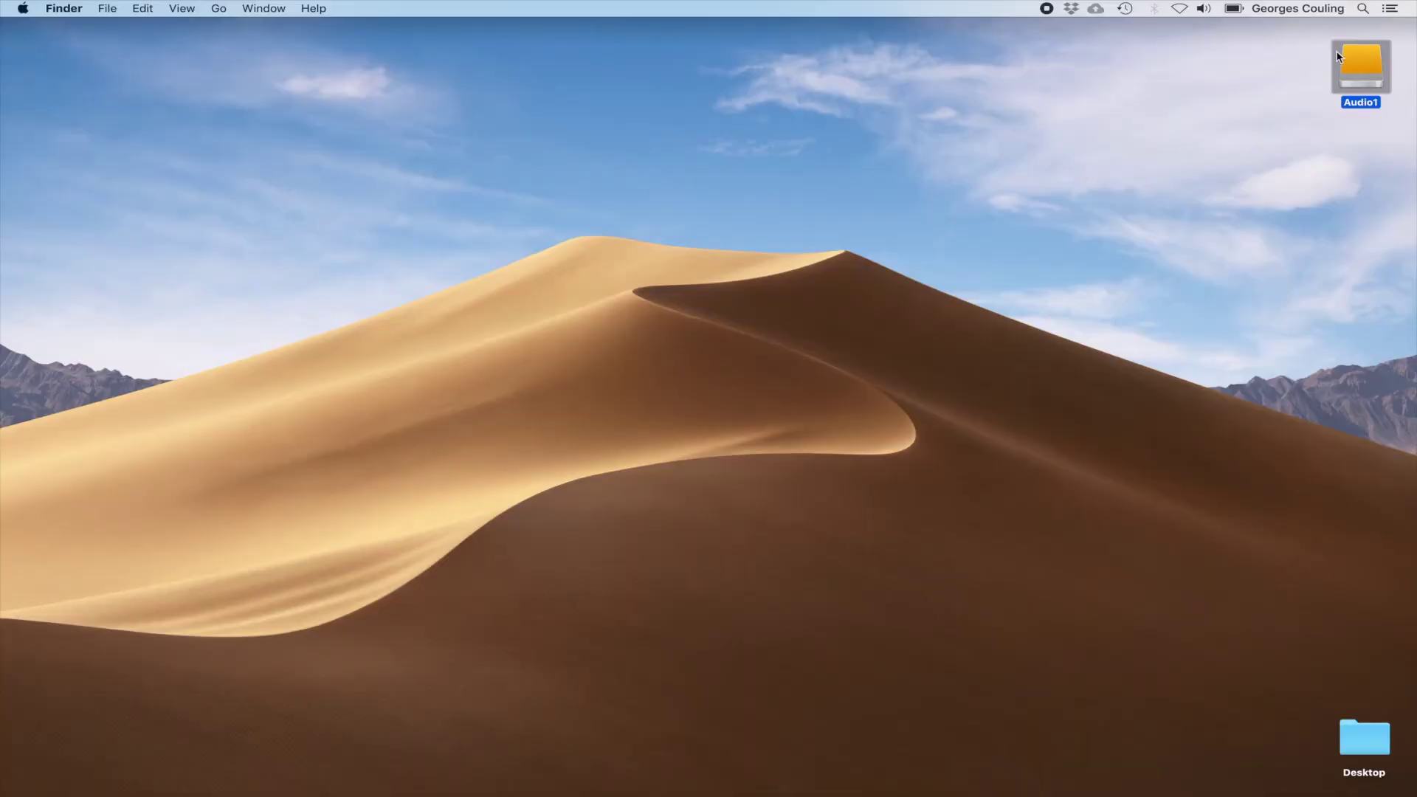
Inspect Audio1's Audio Libraries folder, then reach Relocate Sound Library from Logic's Sound Library menu.
double_click(1347, 55)
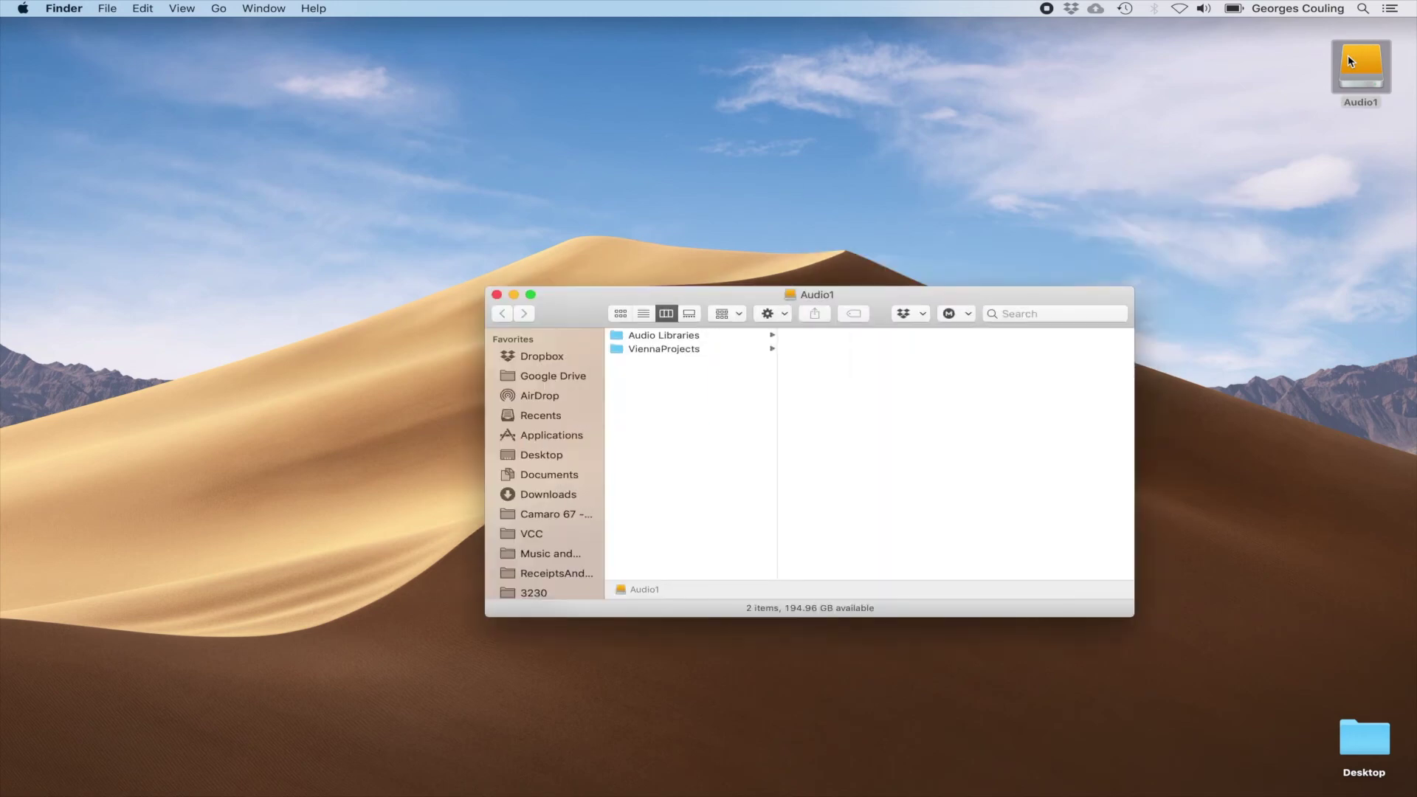
left_click(729, 335)
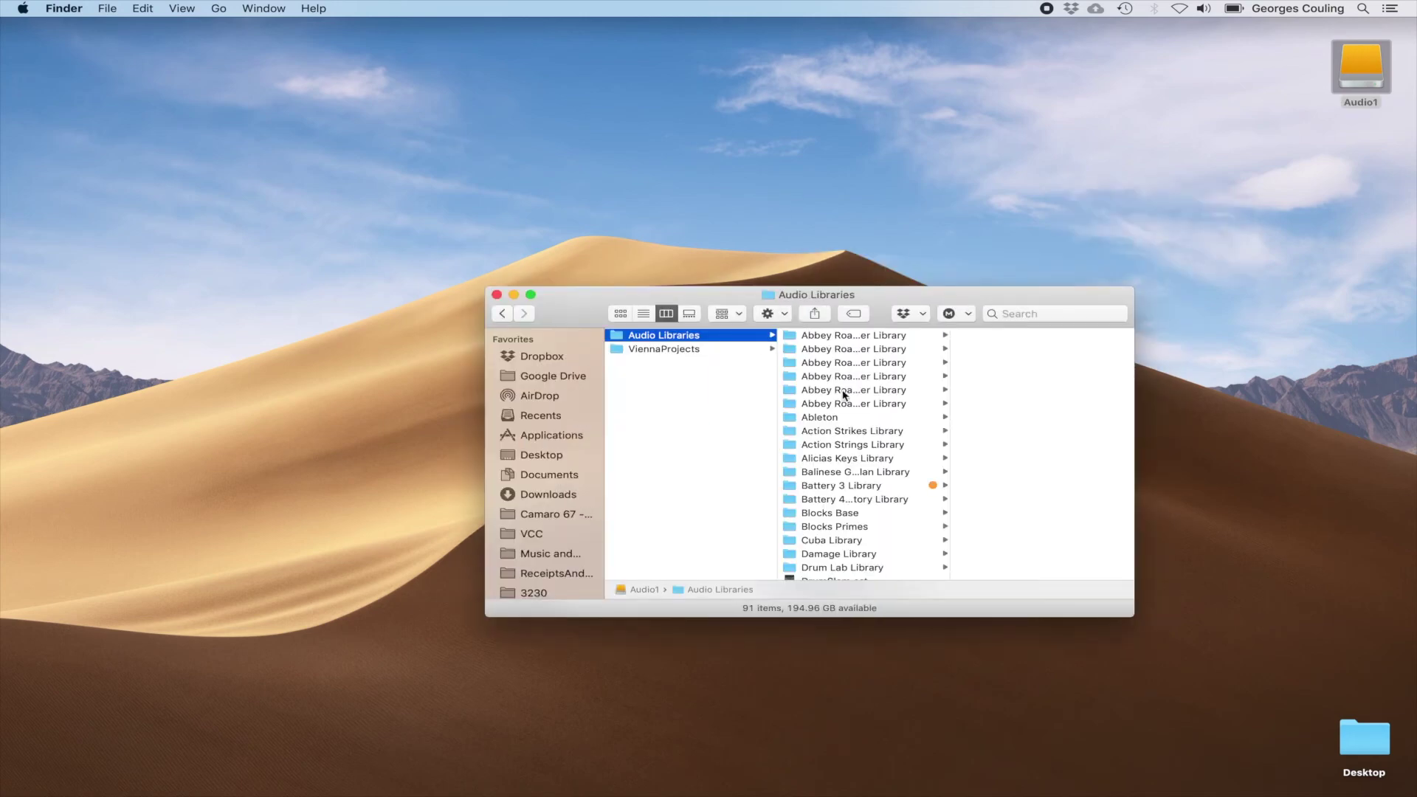
scroll(853, 410, "down", 5)
scroll(861, 427, "down", 10)
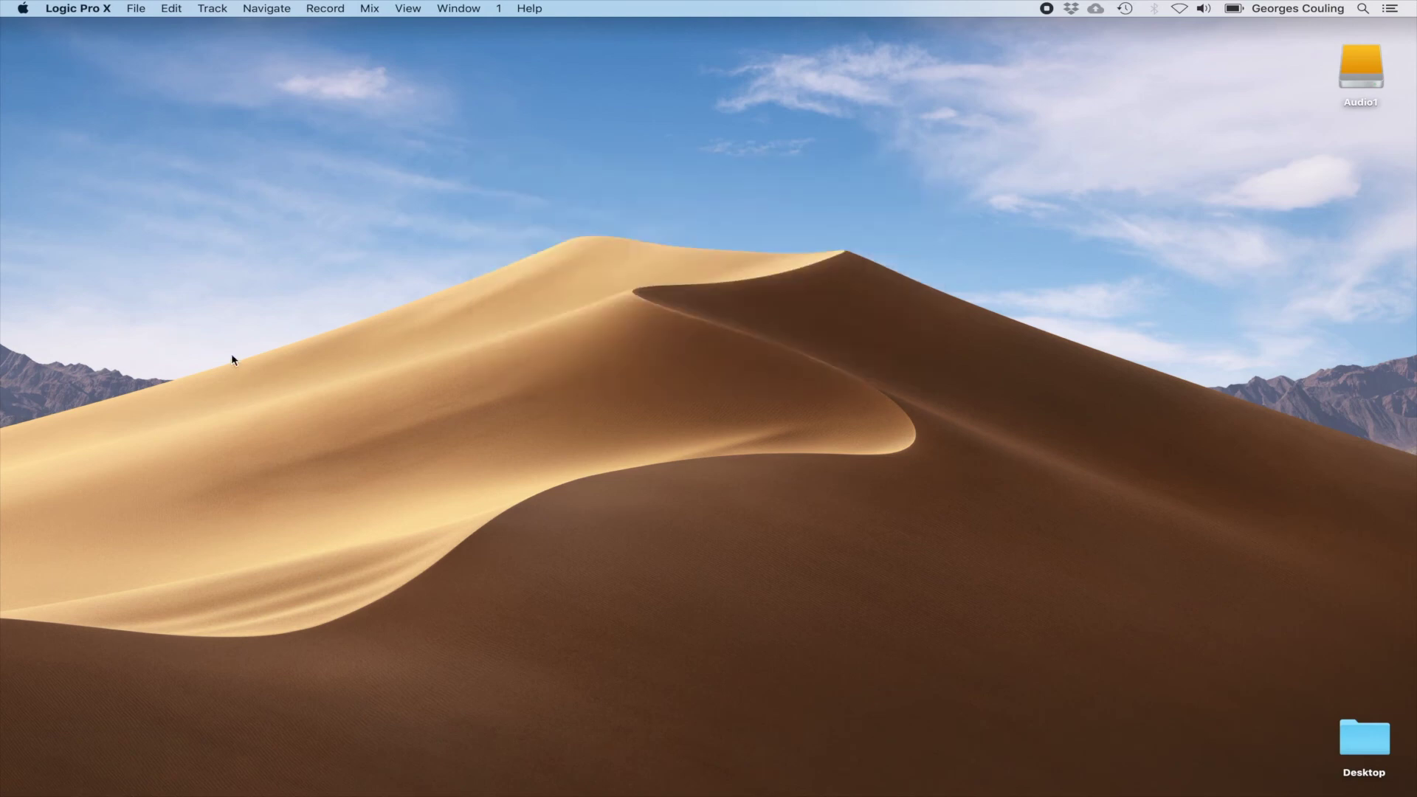
left_click(85, 12)
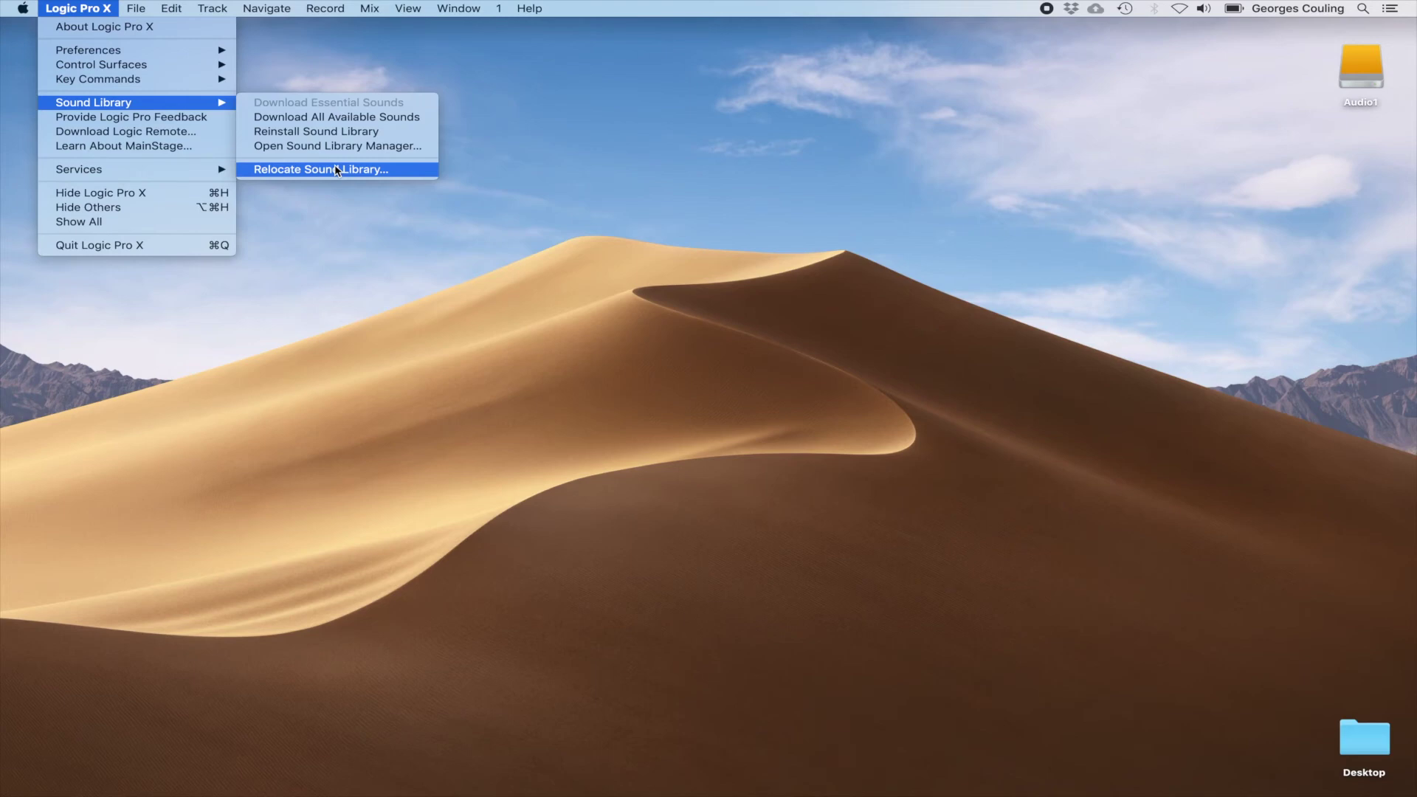
left_click(337, 169)
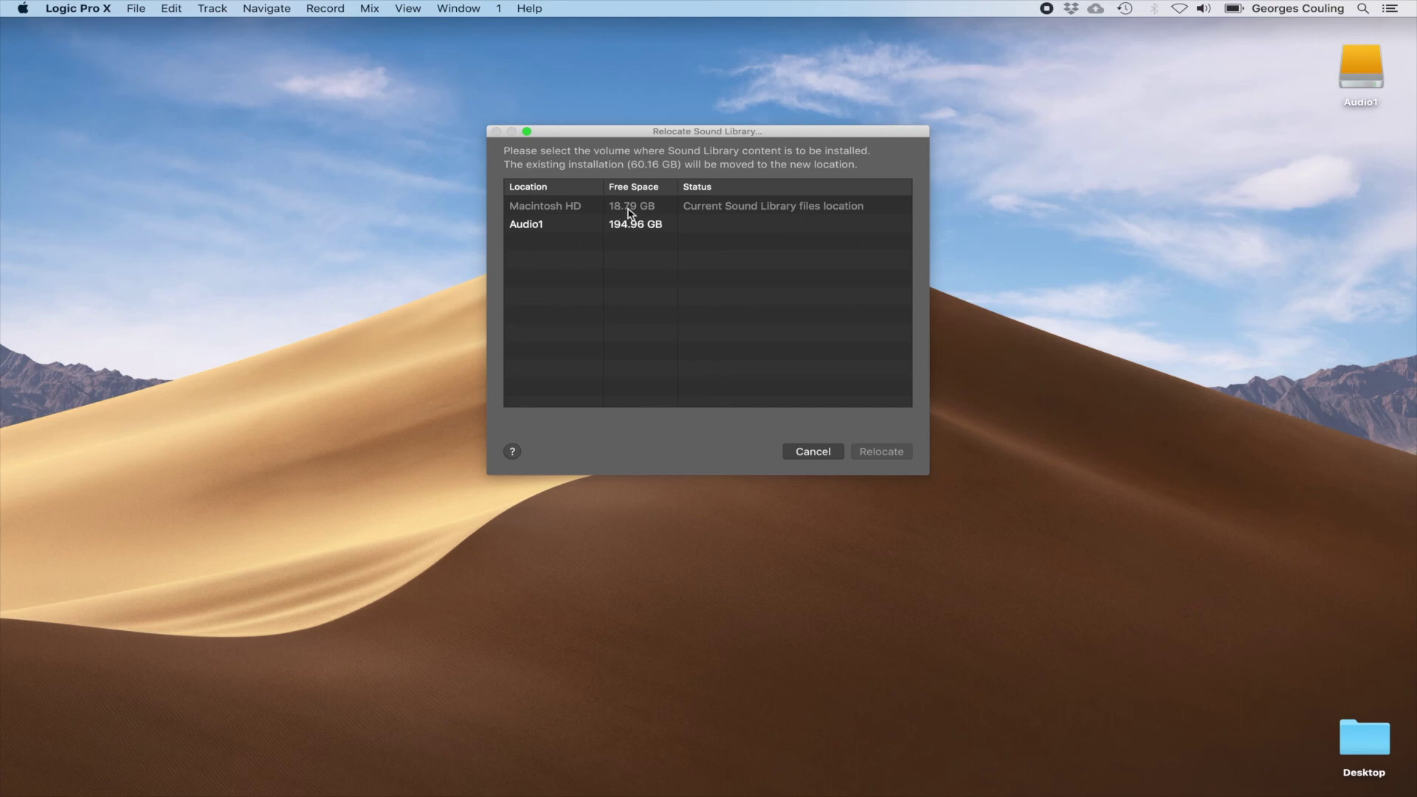
Choose Audio1 as the destination volume for the 60.16 GB sound library.
left_click(572, 233)
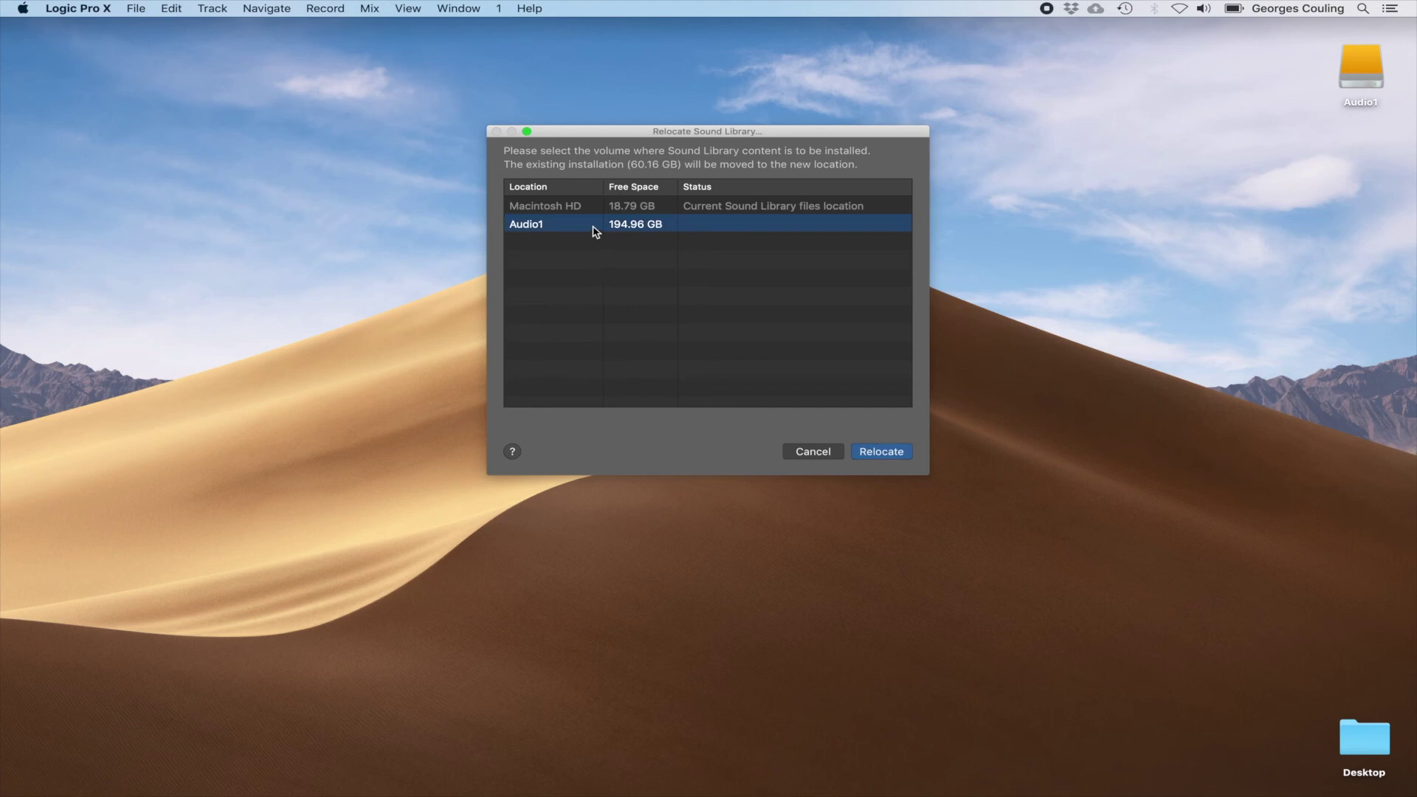